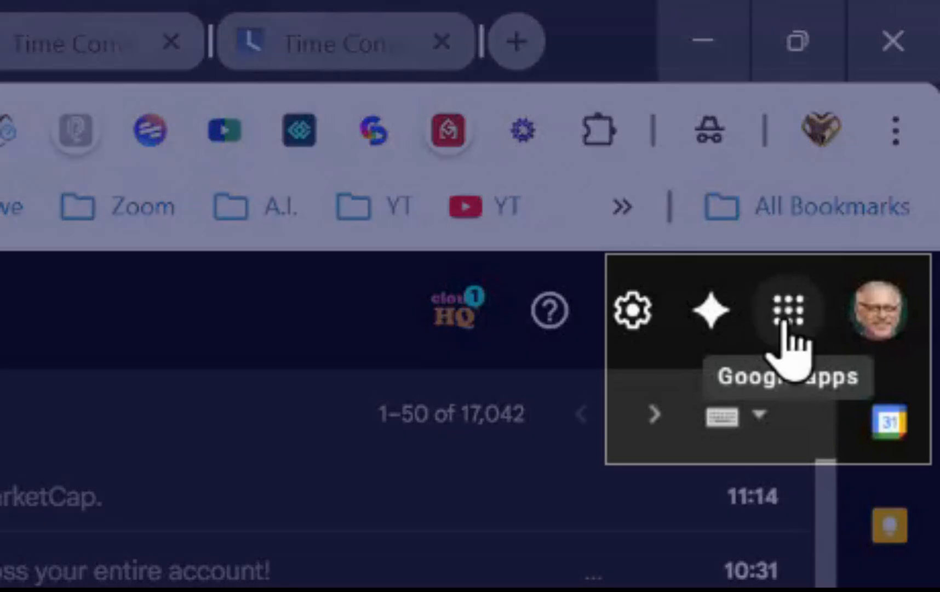
Step: Open Google Calendar from Gmail and start a new event on Thursday, 19 March 2026, from 5:00pm to 6:00pm
left_click(787, 317)
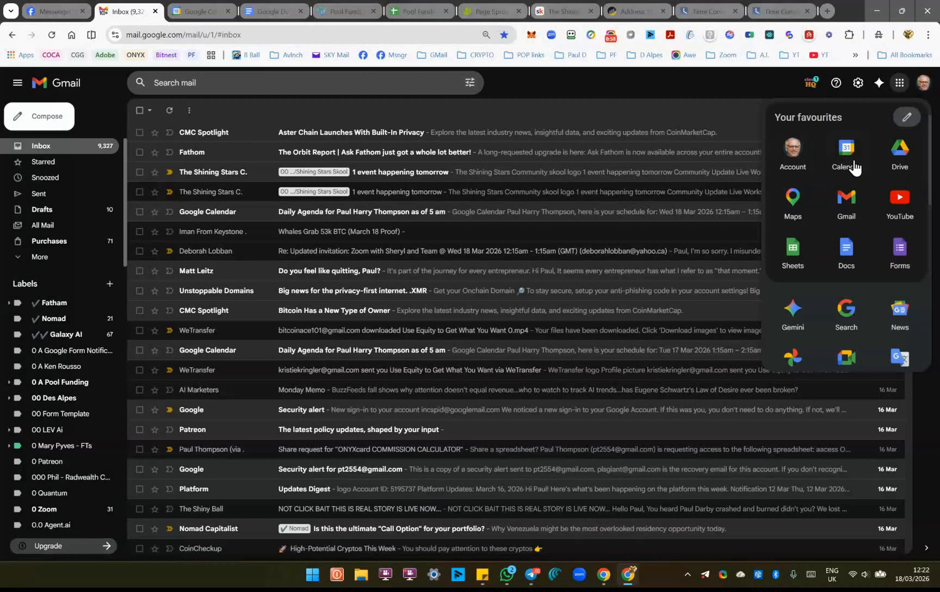
left_click(849, 153)
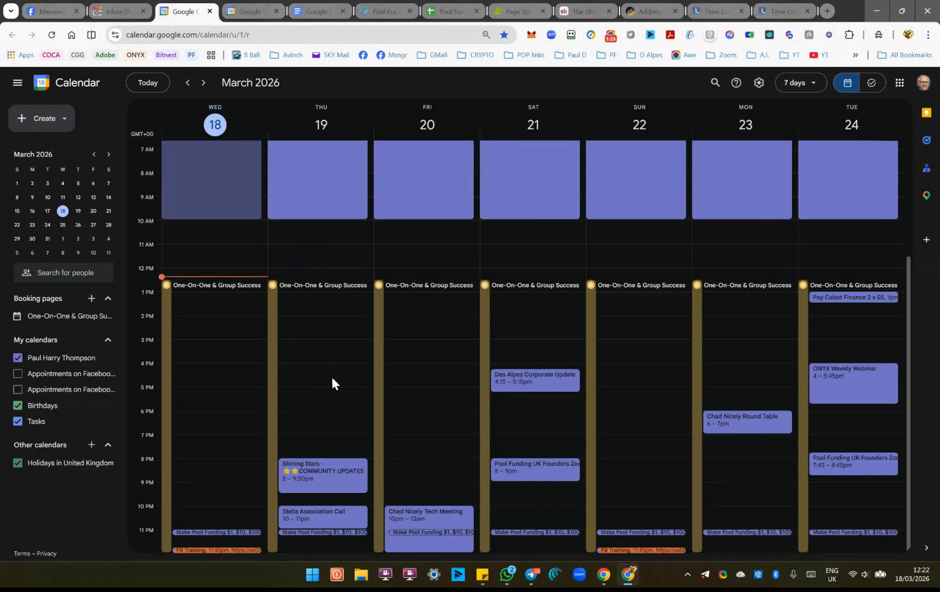
left_click(321, 393)
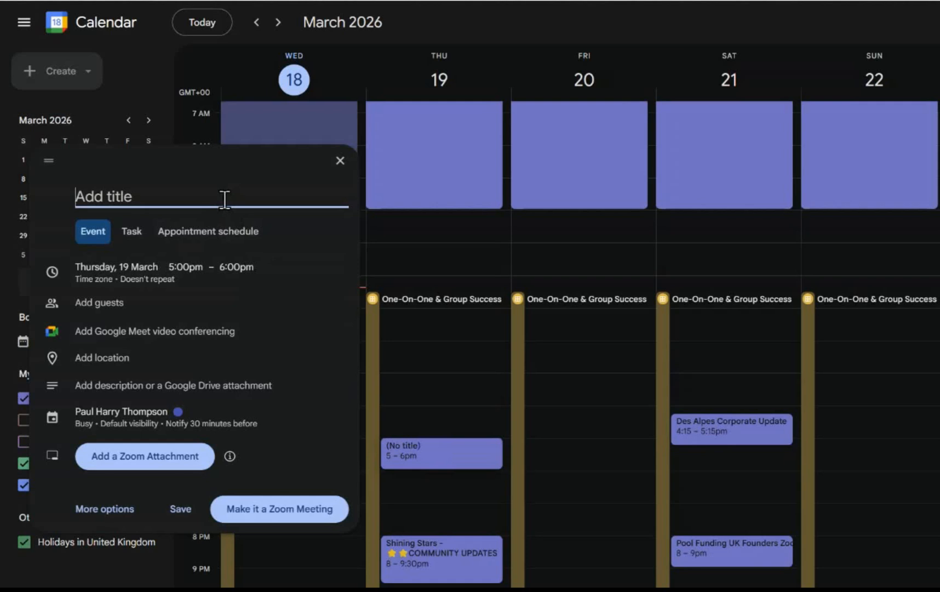
Step: Title the new event "Monthly Subscription Due For Grace Community"
type("Monthly Subscri")
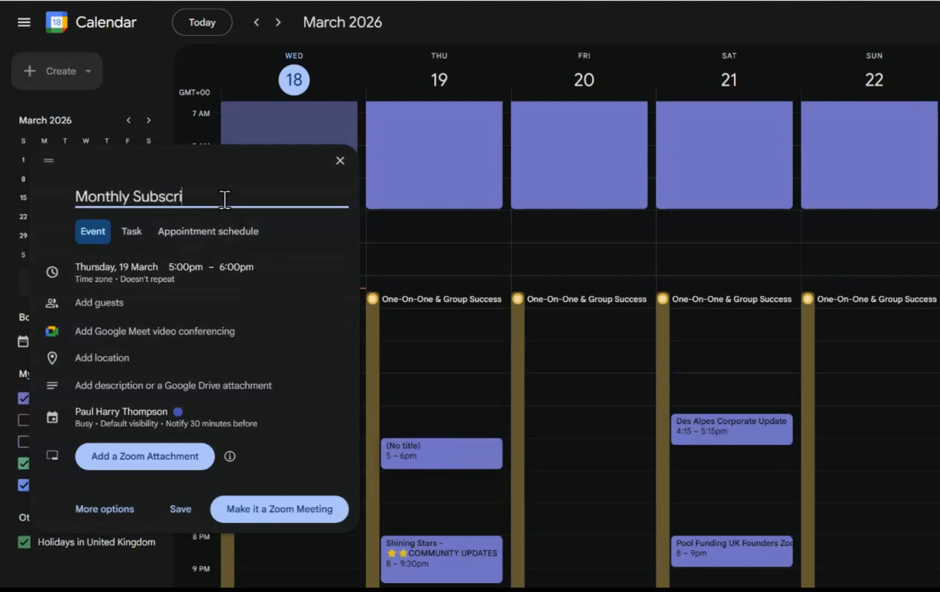
type("ption Due FOr ")
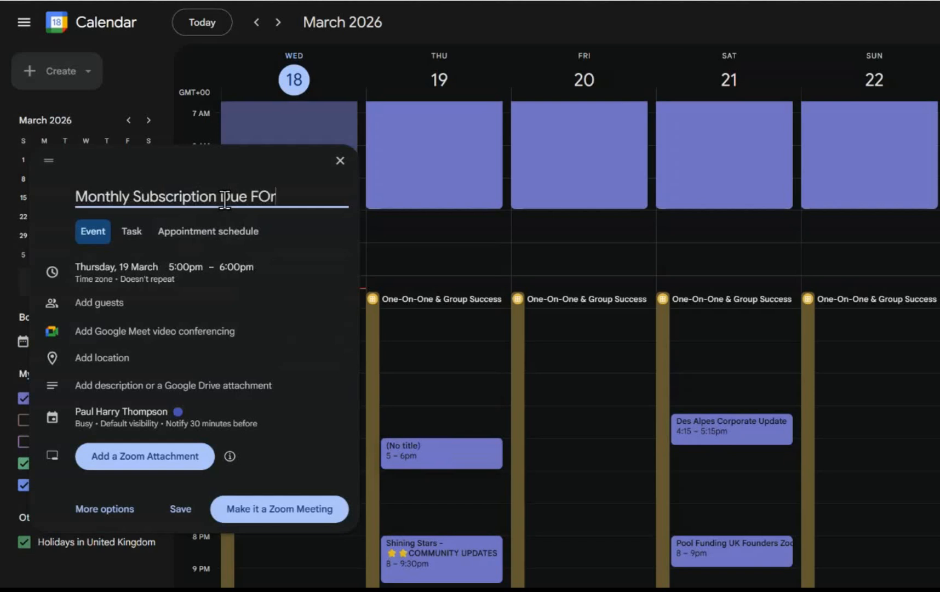
type("Grace Community")
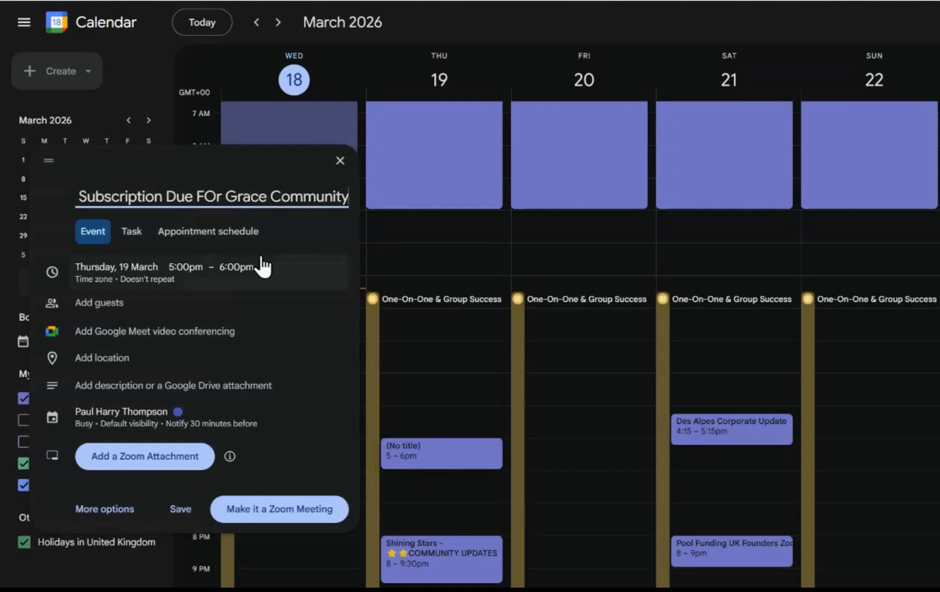
left_click(216, 196)
key("BackSpace")
type("o")
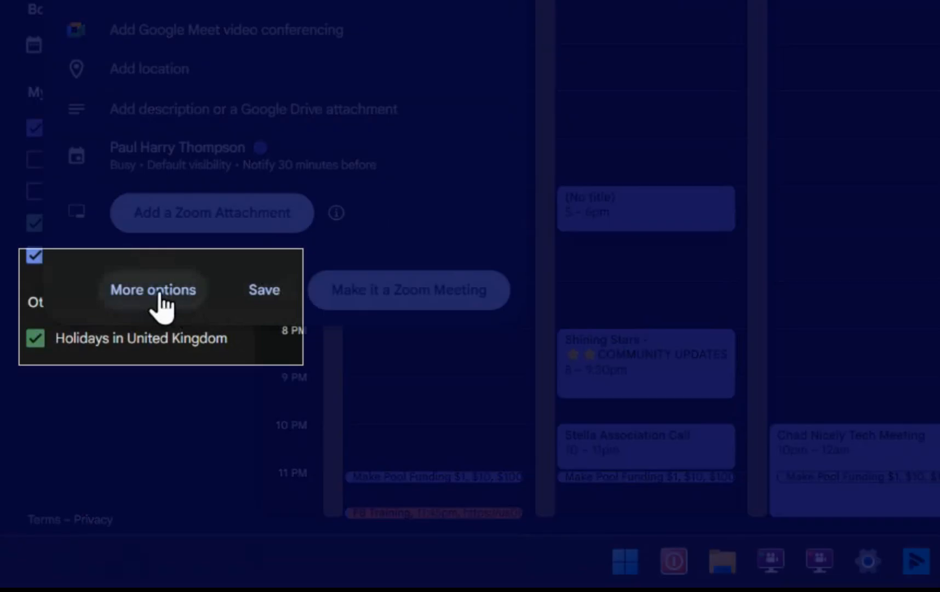
Step: In the event's full options, set a custom recurrence of every 1 month on day 19 that never ends
left_click(156, 292)
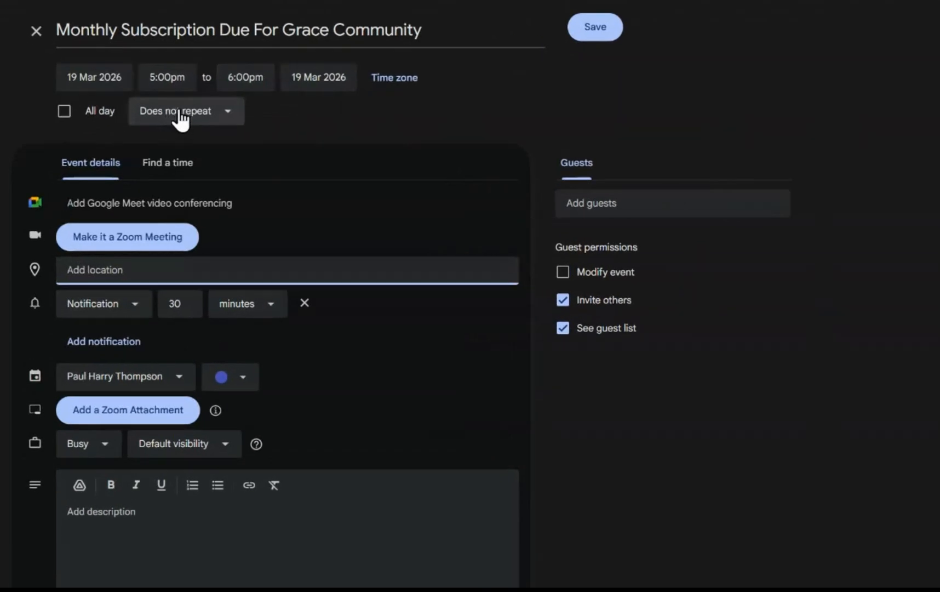
left_click(179, 115)
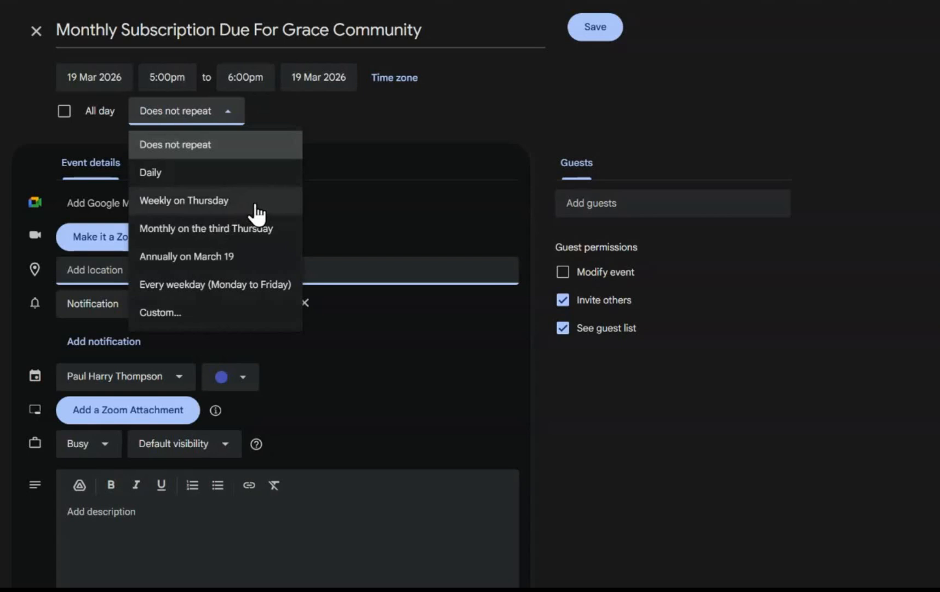
left_click(177, 316)
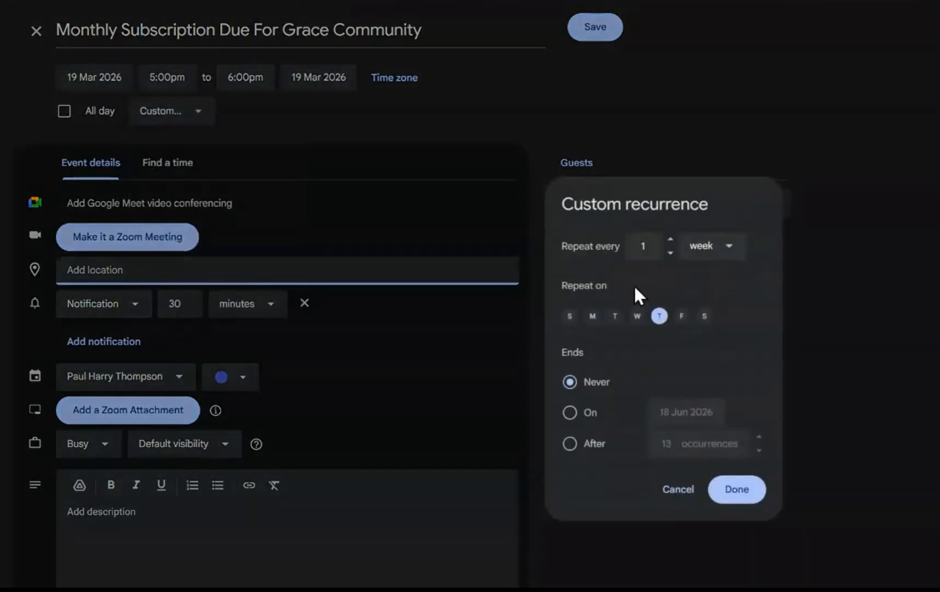
left_click(710, 248)
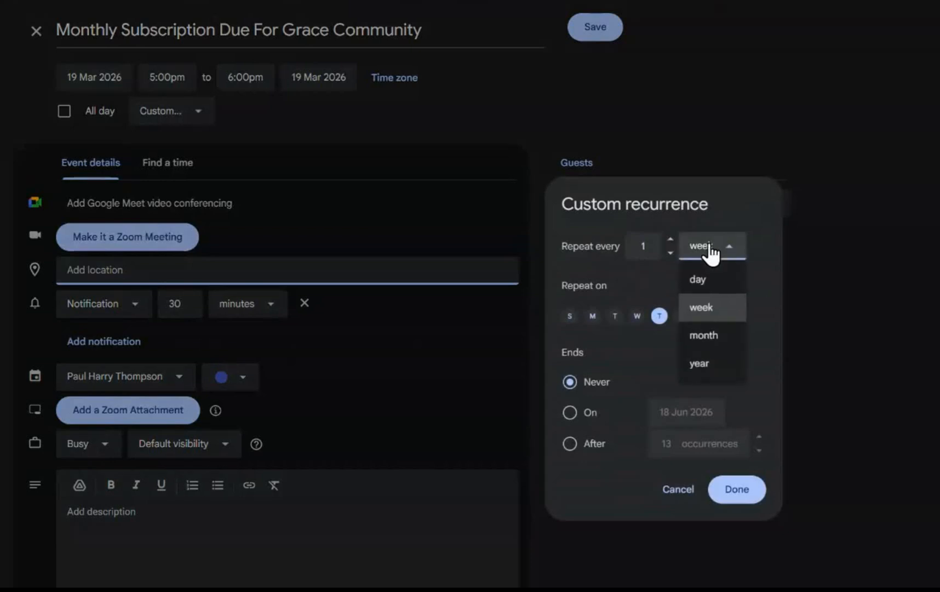
left_click(704, 335)
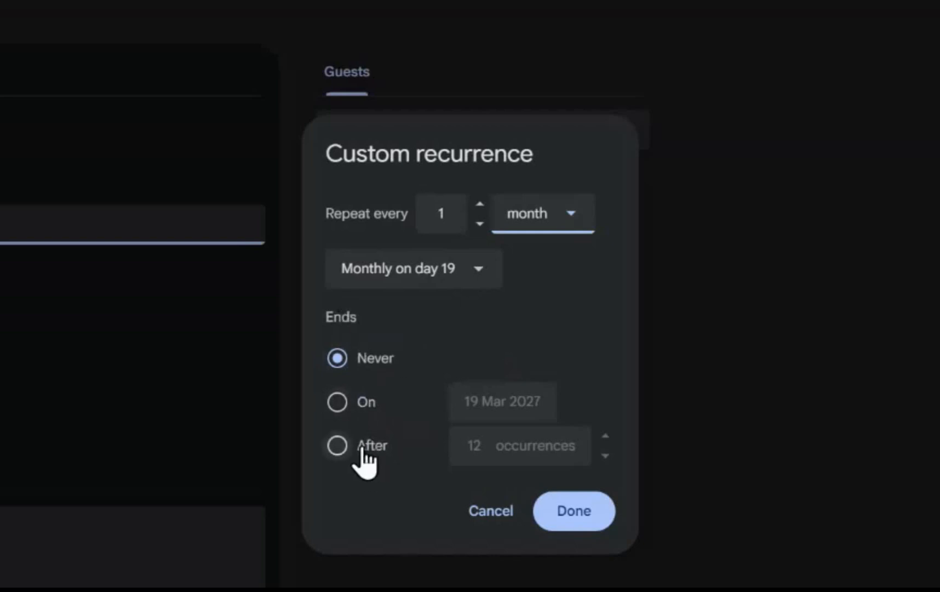
left_click(361, 408)
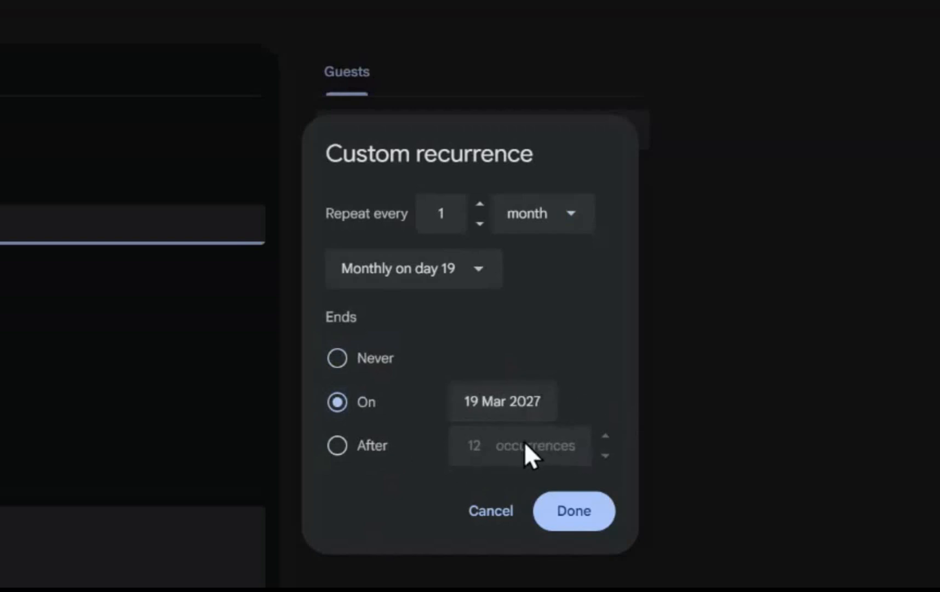
left_click(338, 361)
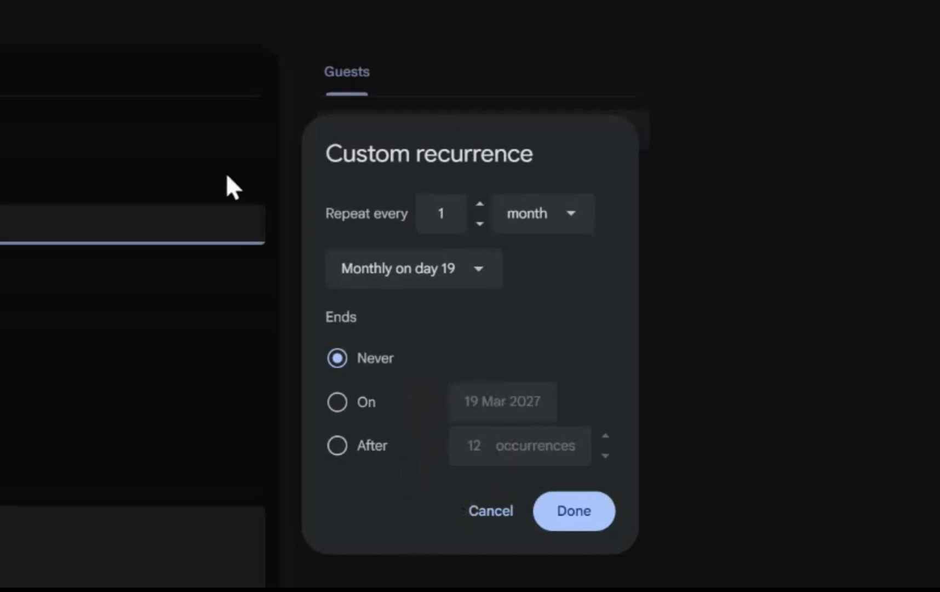
left_click(574, 512)
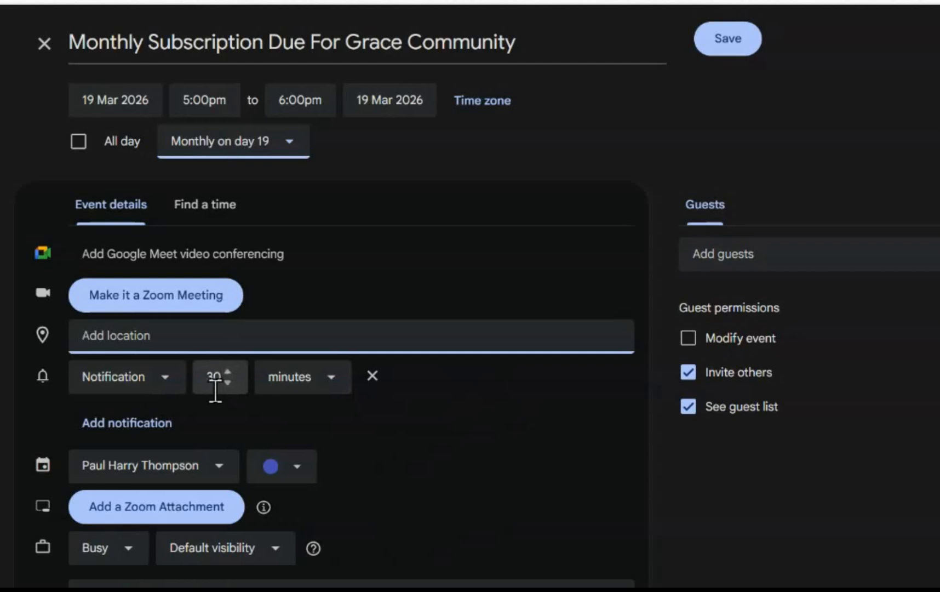
Step: Add a second notification to the event and set the first notification to 7 hours
left_click(144, 425)
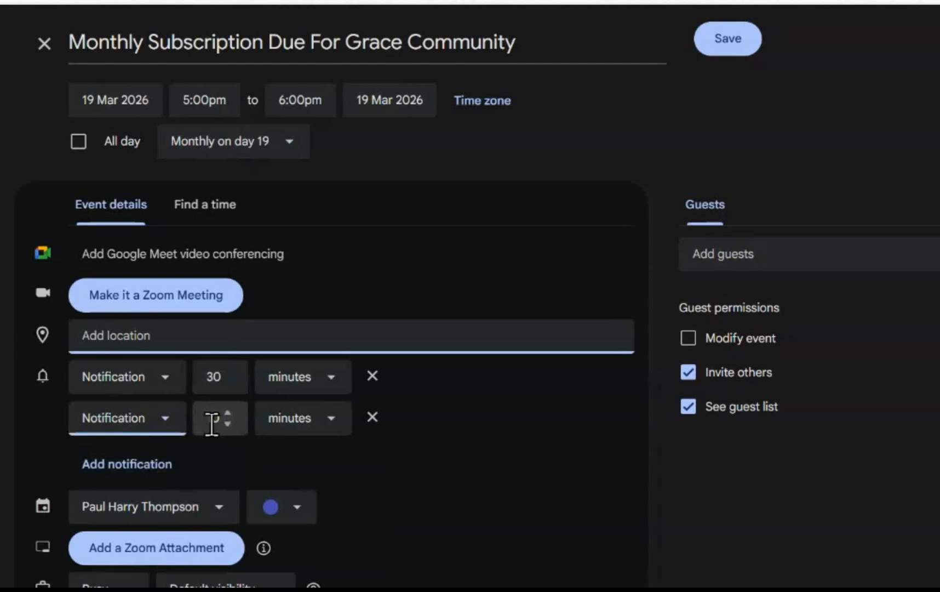
left_click(228, 382)
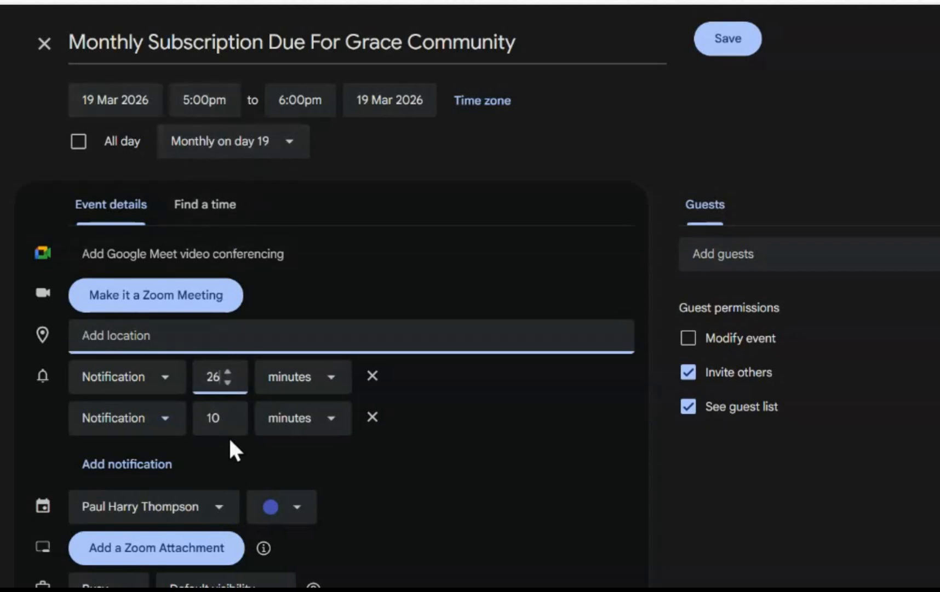
left_click(228, 382)
left_click(306, 384)
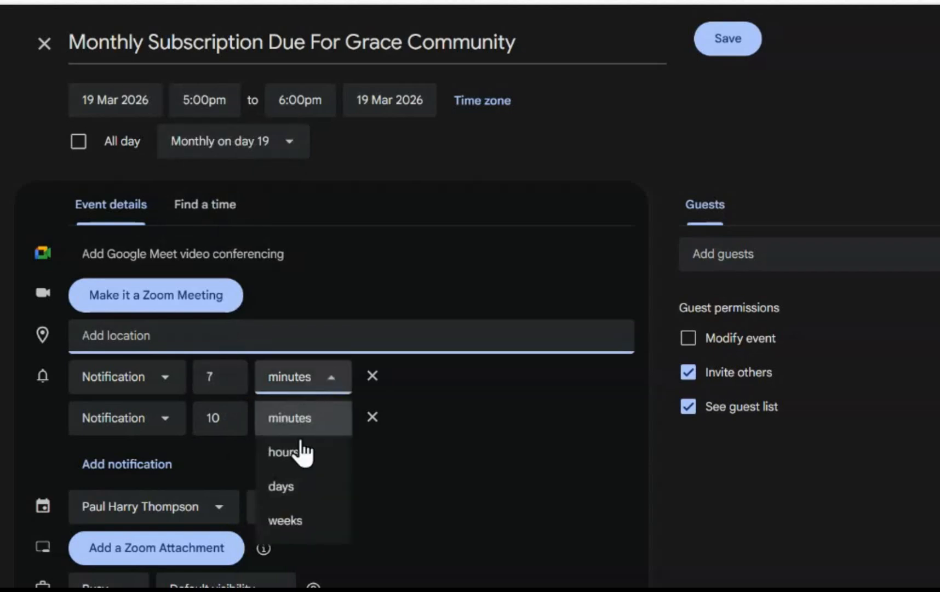
left_click(295, 454)
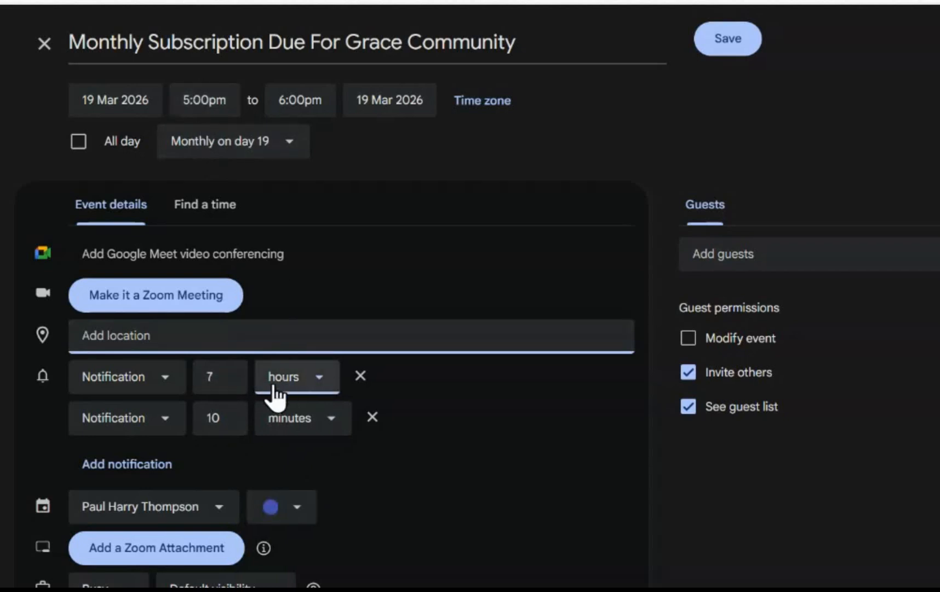
Step: Set the second notification to 5 hours and add a third notification set to 3 hours
left_click(228, 423)
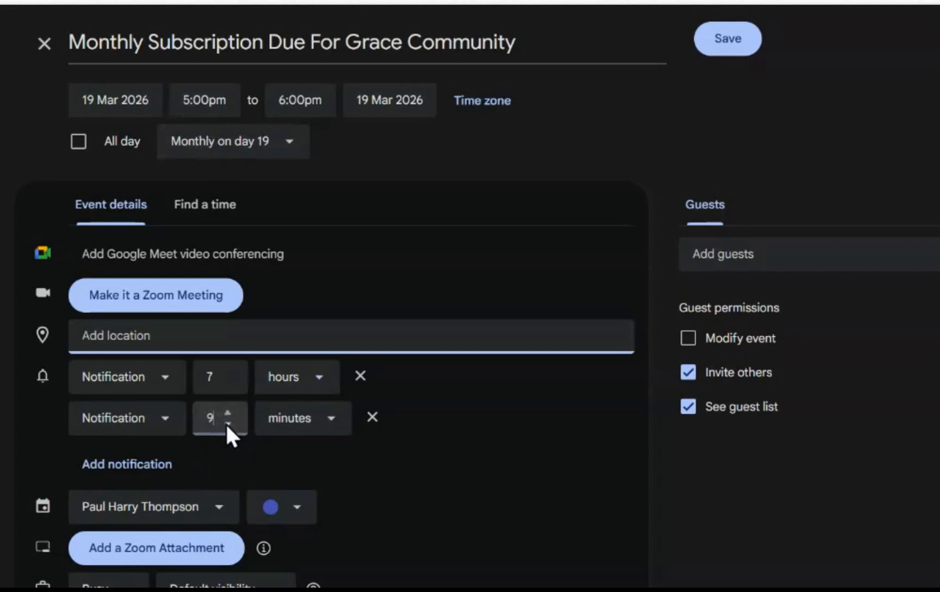
left_click(226, 412)
left_click(226, 412)
left_click(226, 420)
left_click(296, 421)
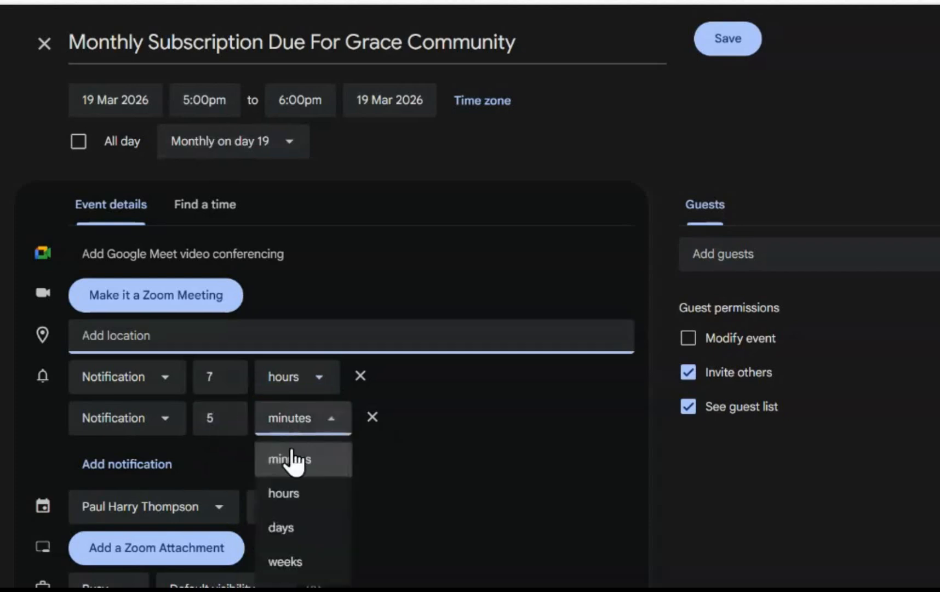
left_click(287, 496)
left_click(147, 476)
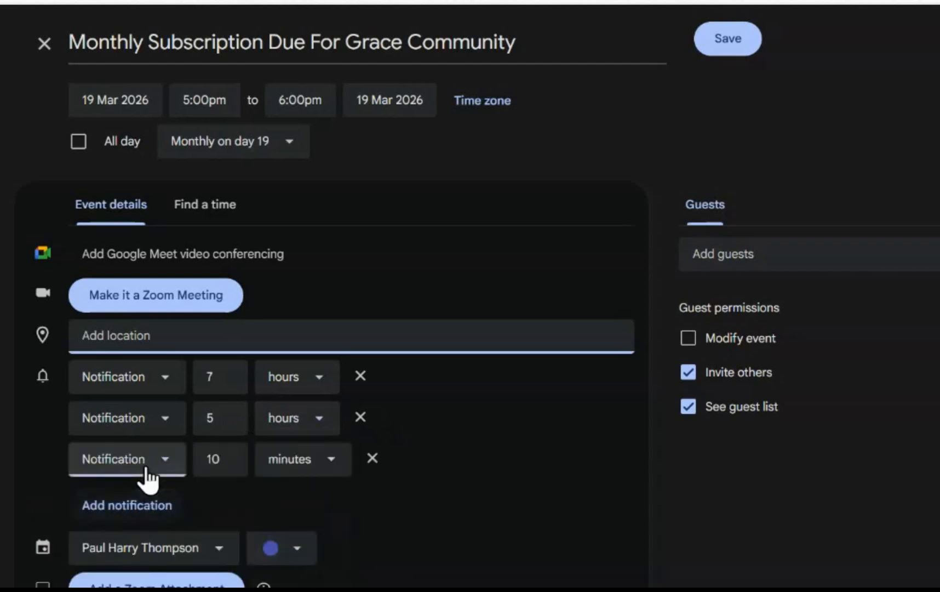
left_click(226, 467)
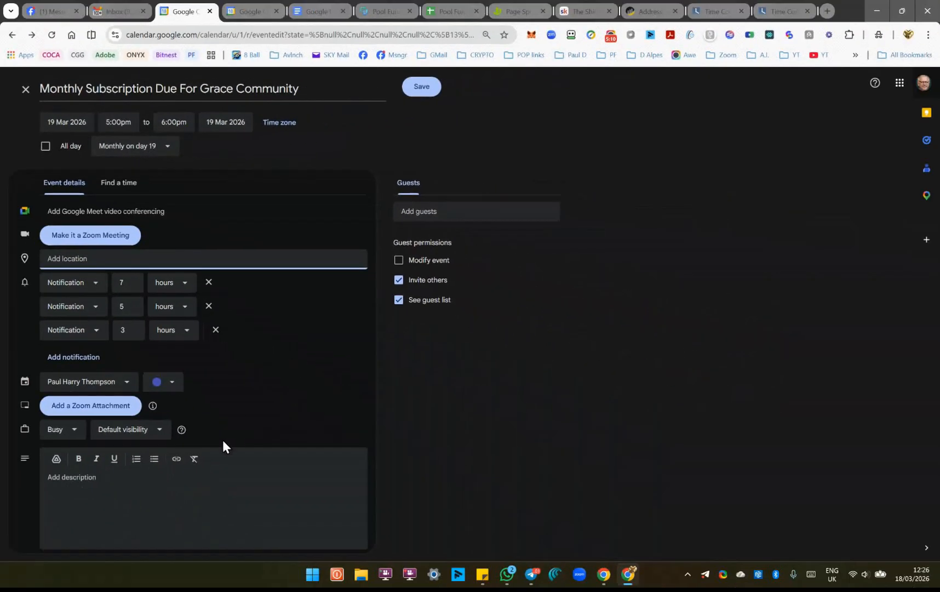
Step: Set the event's availability to Free
left_click(101, 482)
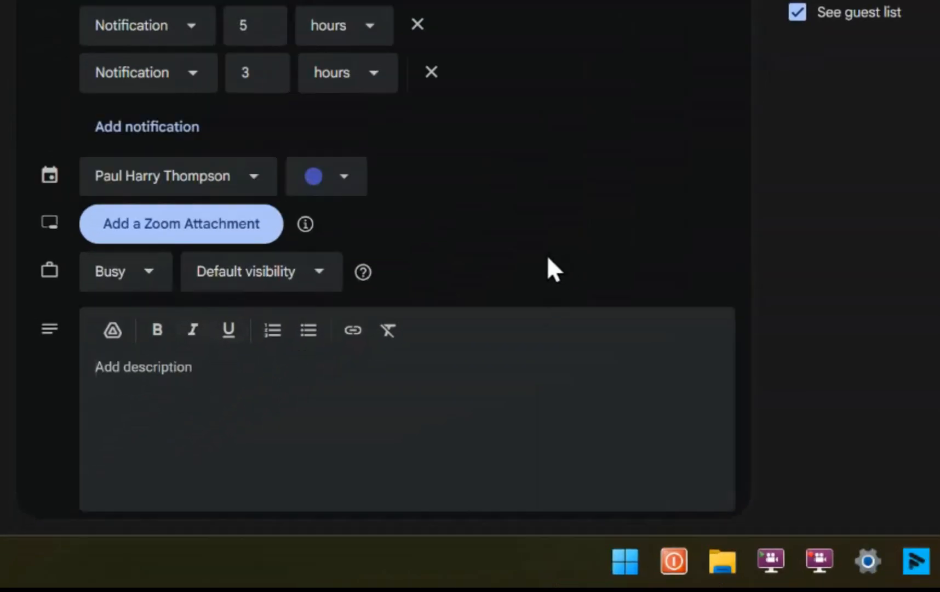
left_click(110, 277)
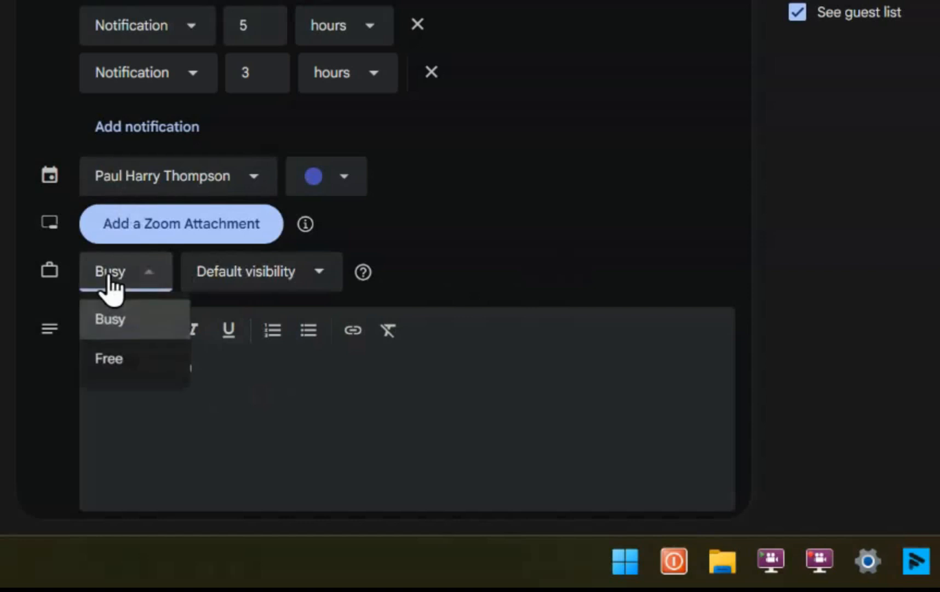
left_click(110, 359)
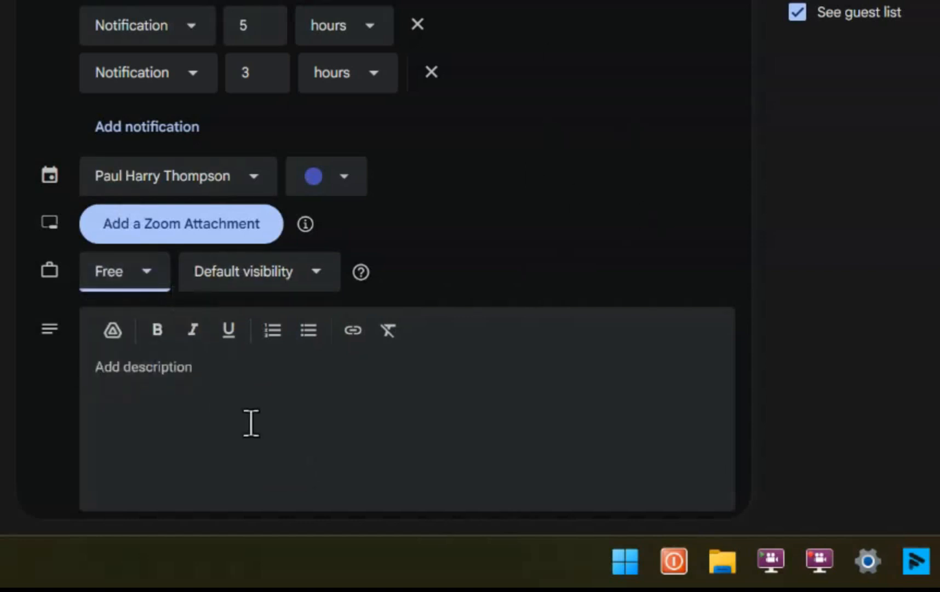
Step: Enter the description "Reminder To Pay Monthly Fees For Grace Community" and save the event
left_click(253, 374)
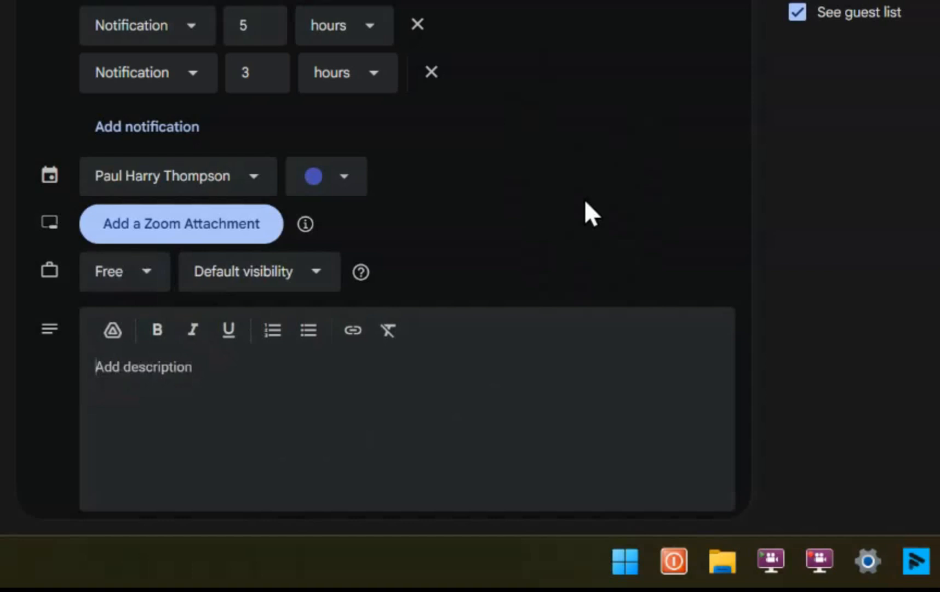
type("P")
key("BackSpace")
type("Reminder T")
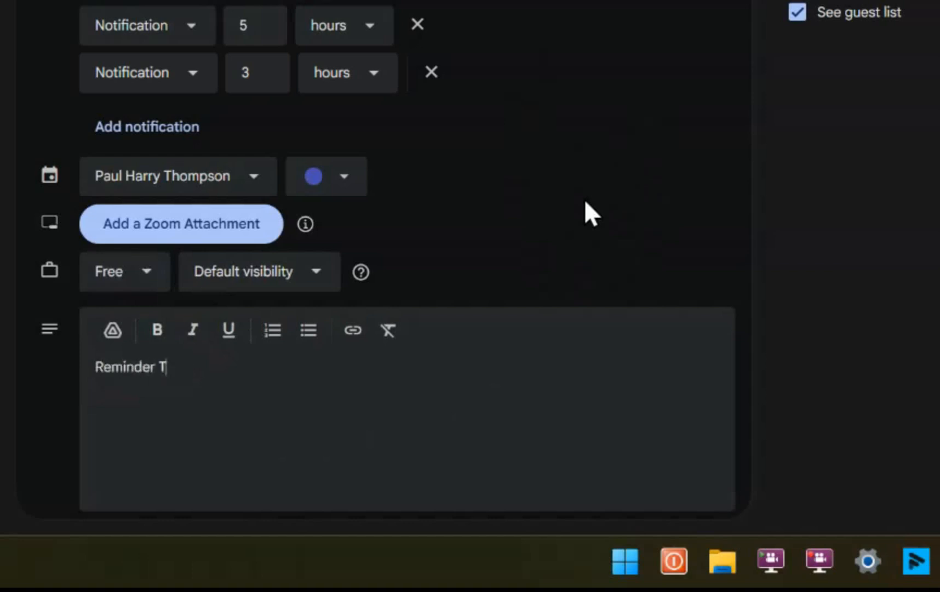
type("o Pay Motn")
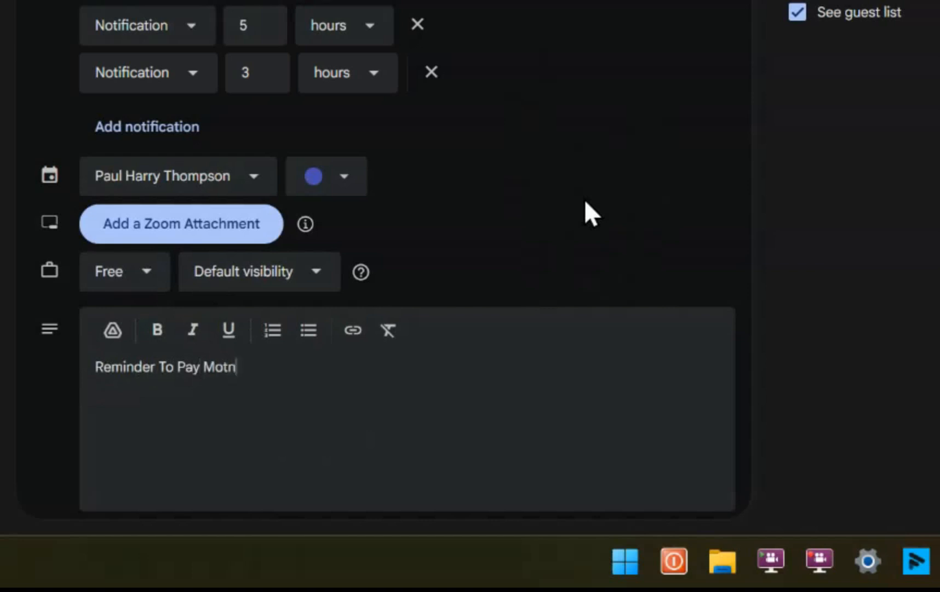
key("BackSpace")
key("BackSpace")
type("nthly Fees For Grace Comm")
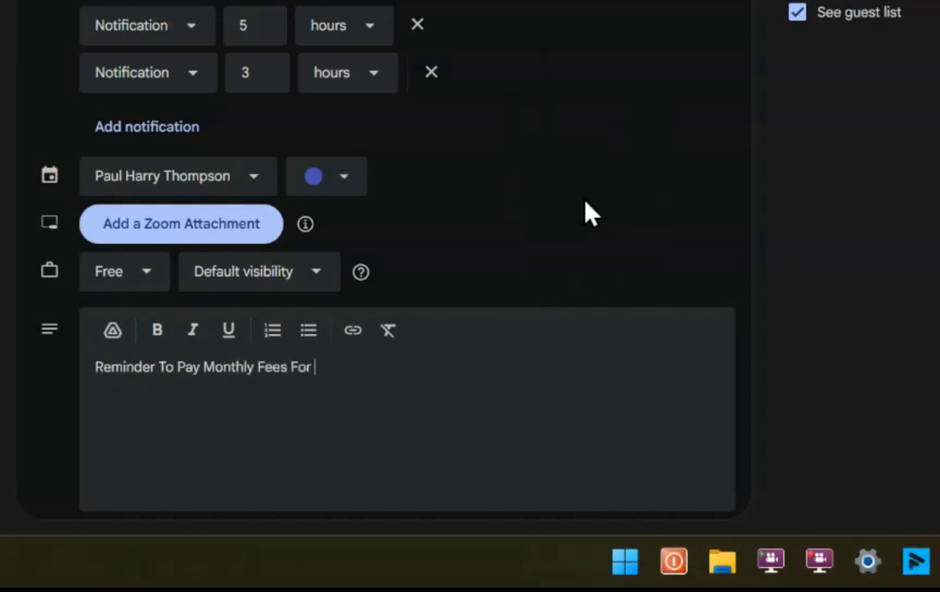
type("unity")
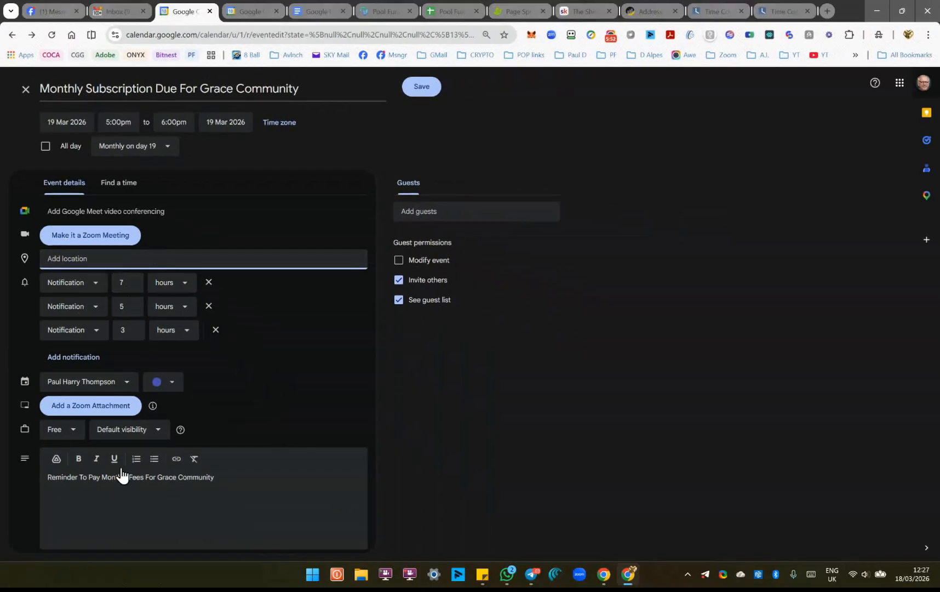
left_click(425, 88)
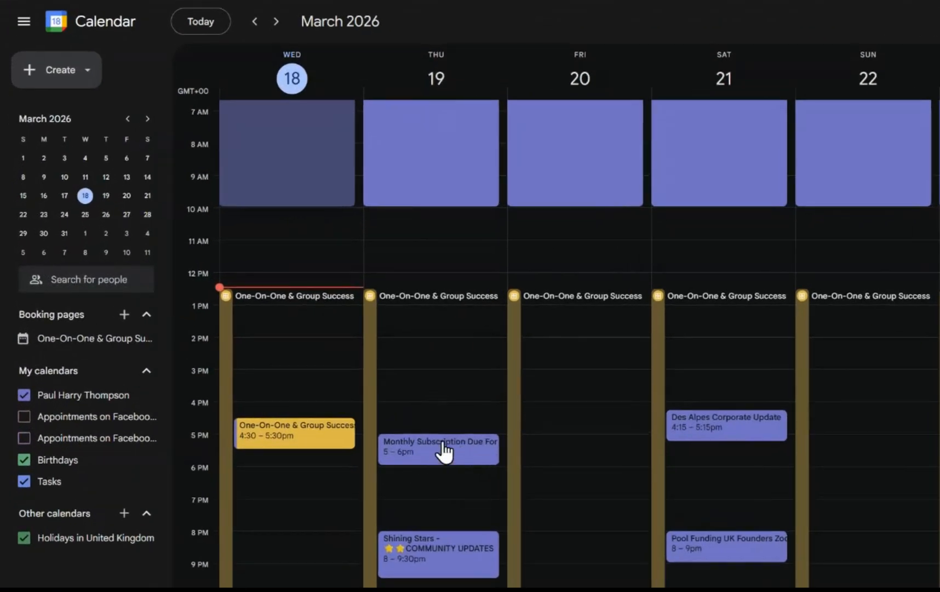
Step: Change the colour of the Monthly Subscription event to red for all events in the series
right_click(442, 445)
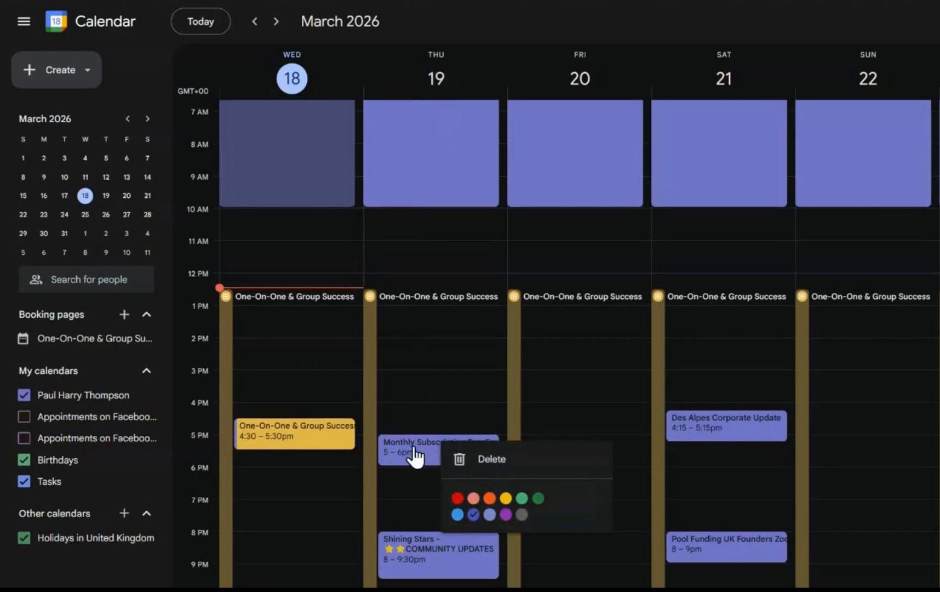
left_click(457, 498)
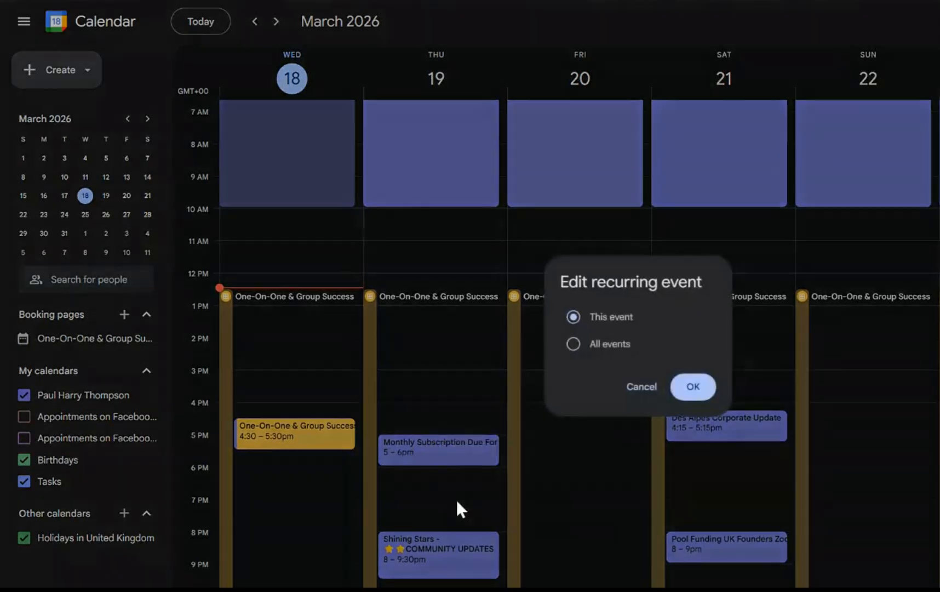
left_click(606, 344)
left_click(693, 387)
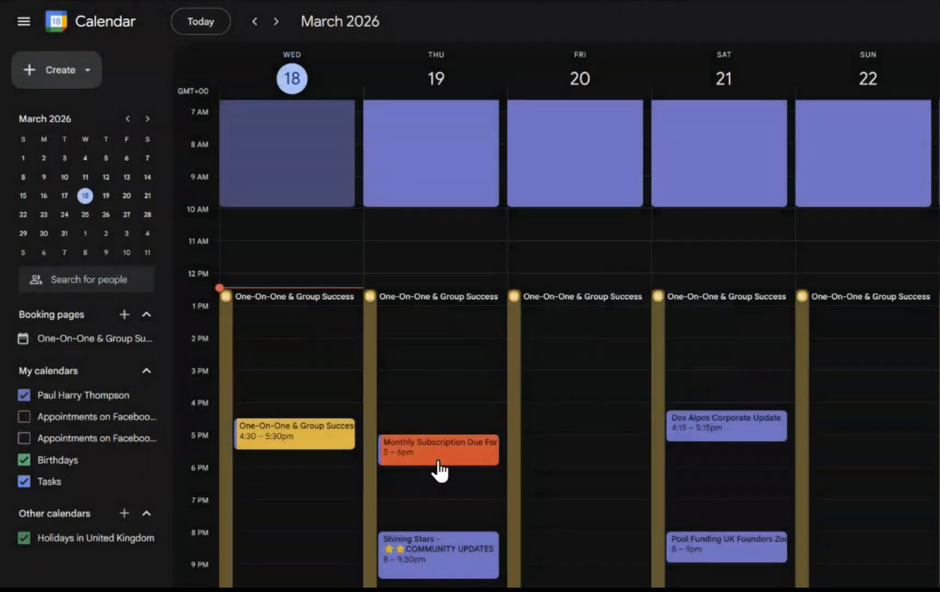
Step: Check 19 April and 19 May 2026 in the calendar for the recurring Monthly Subscription event
left_click(147, 118)
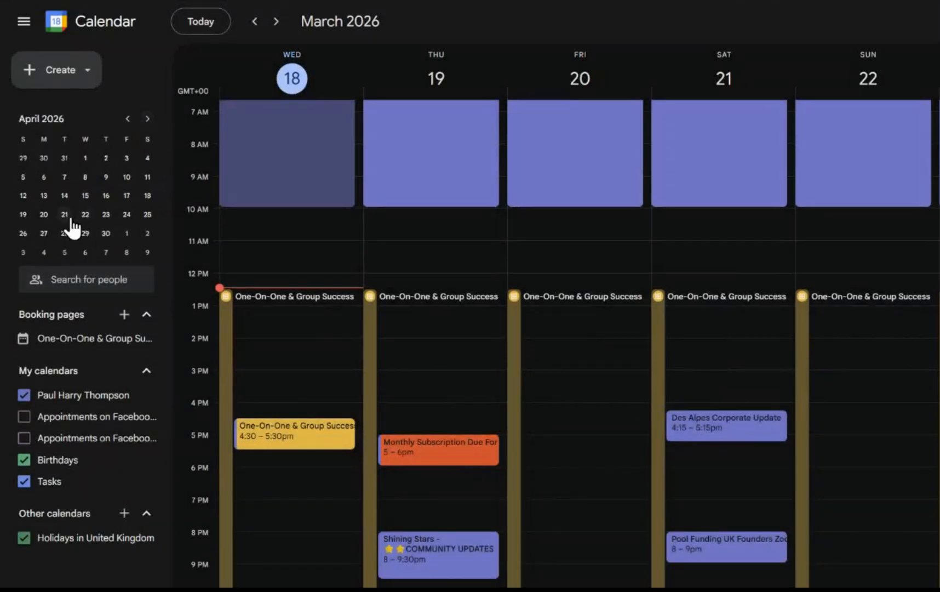
left_click(23, 215)
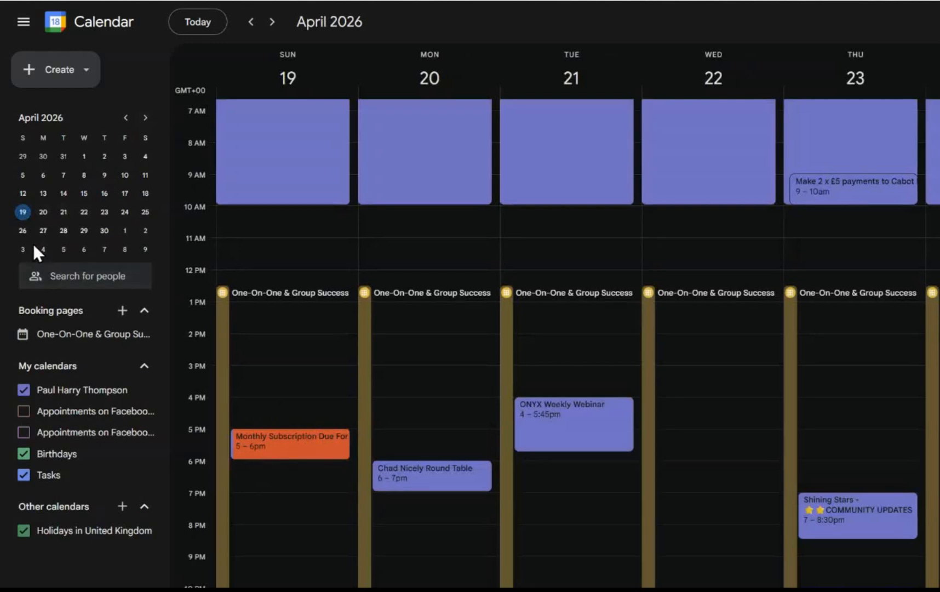
left_click(149, 118)
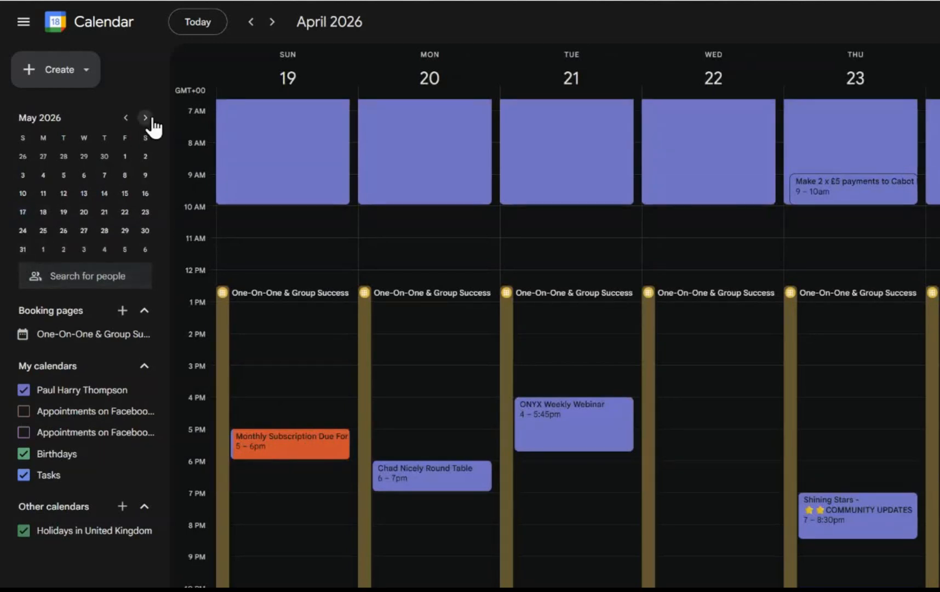
left_click(64, 213)
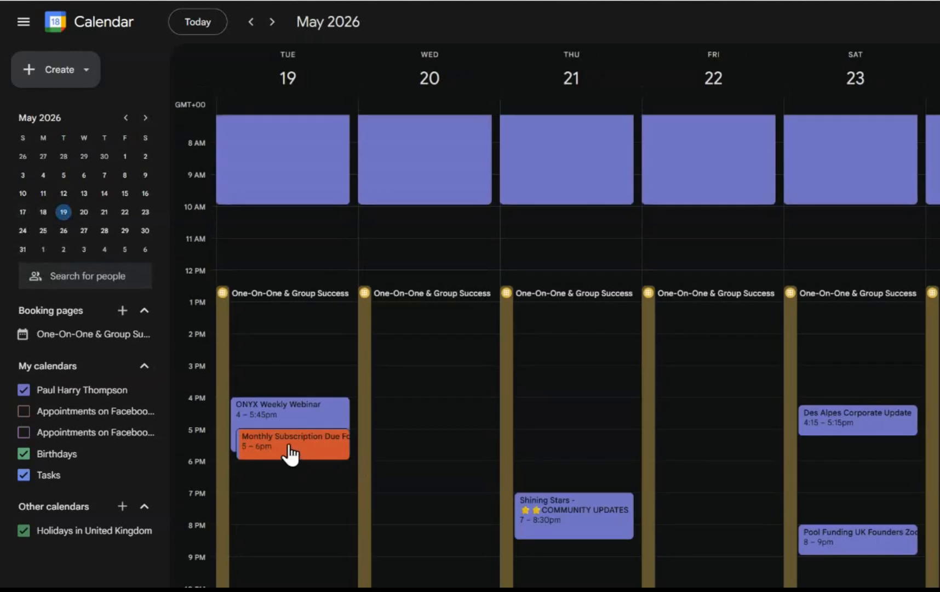